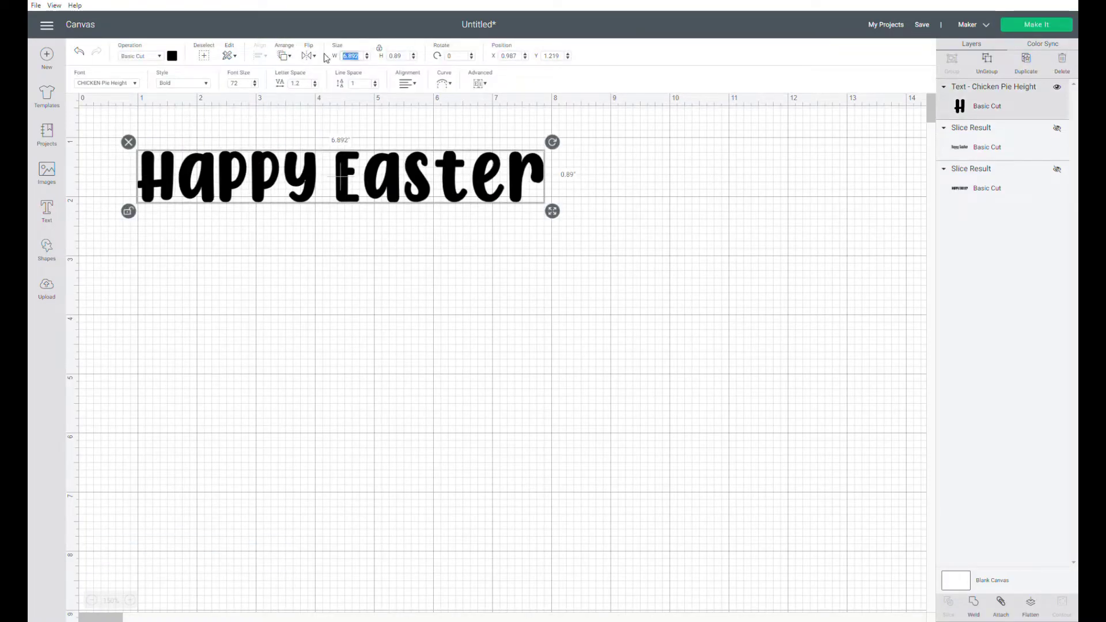
- Place a square behind the 'Happy Easter' text, stretch it wide, and set the text 3.5 inches wide
text(4)
click(406, 57)
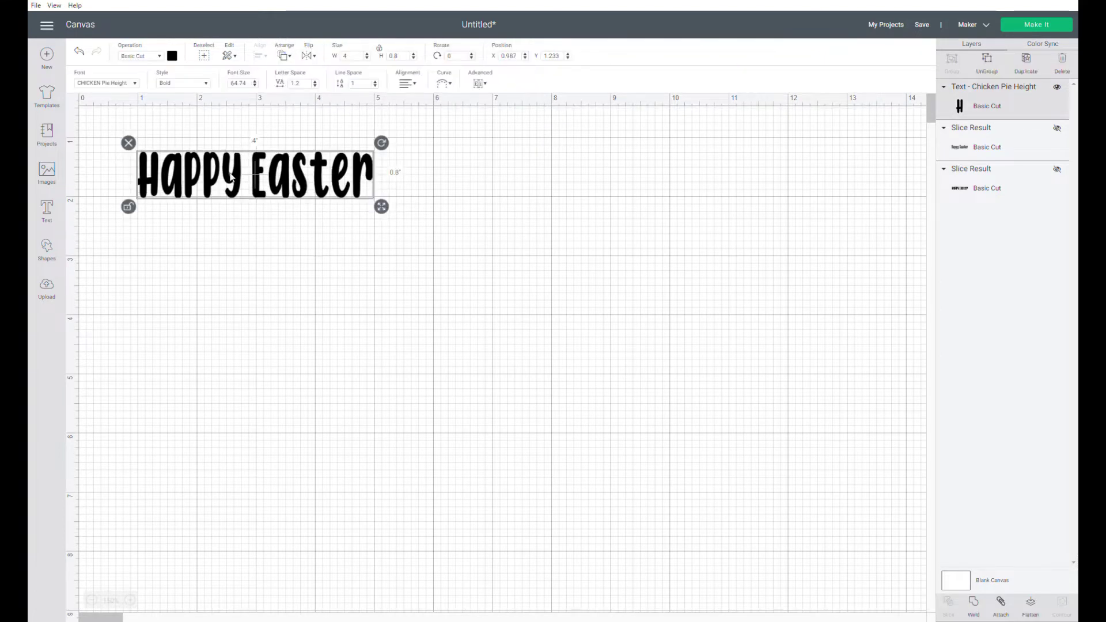
drag(169, 222, 258, 305)
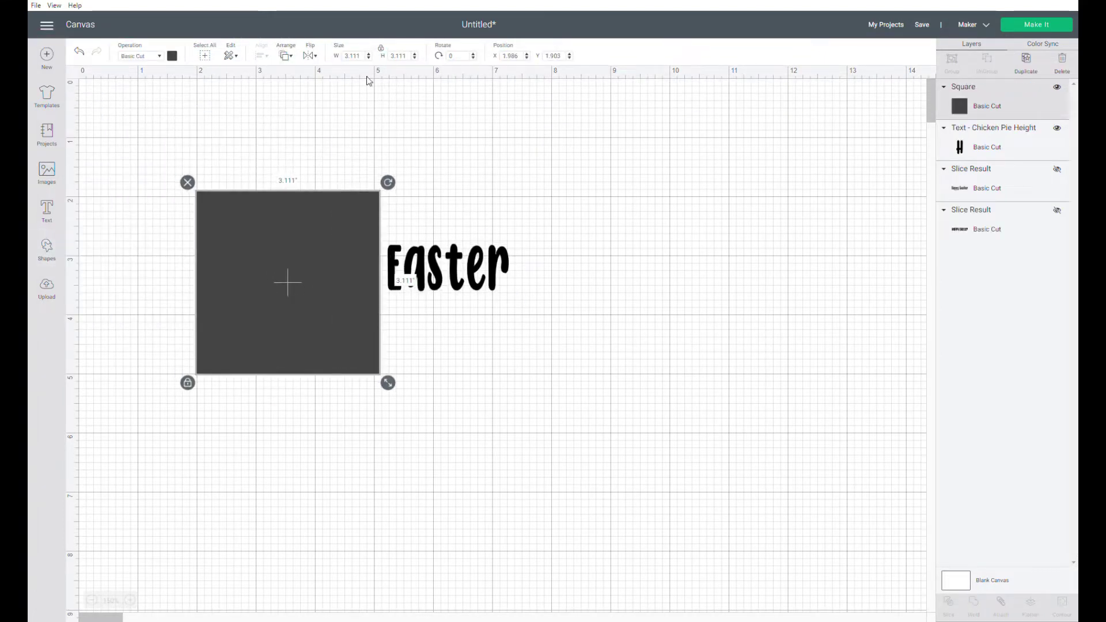
click(328, 86)
click(371, 368)
drag(387, 381, 574, 358)
drag(301, 274, 318, 273)
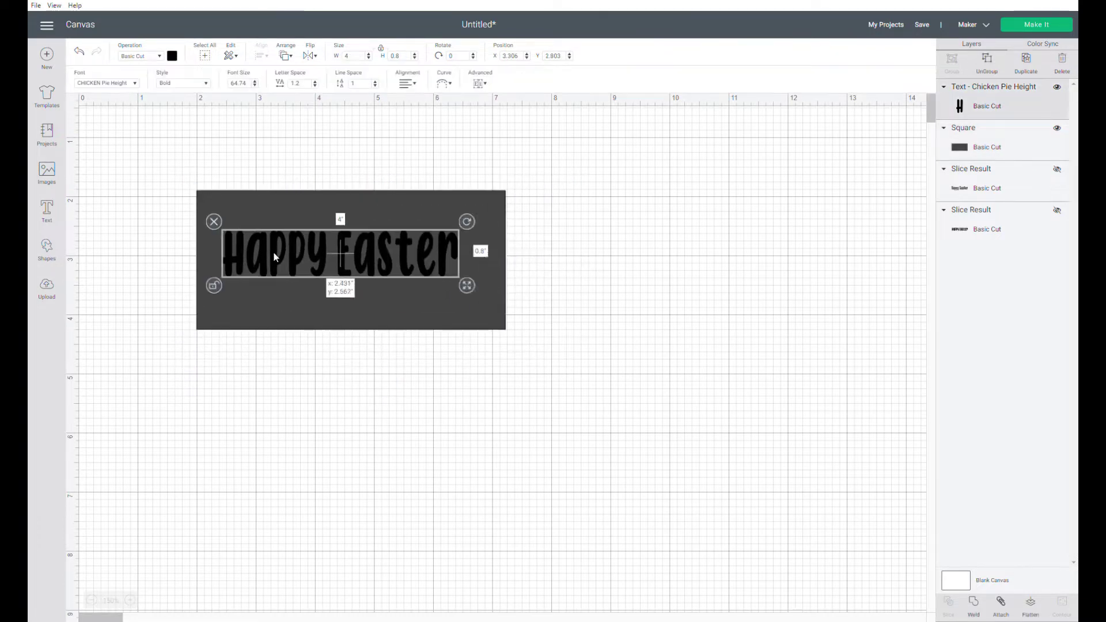
click(406, 59)
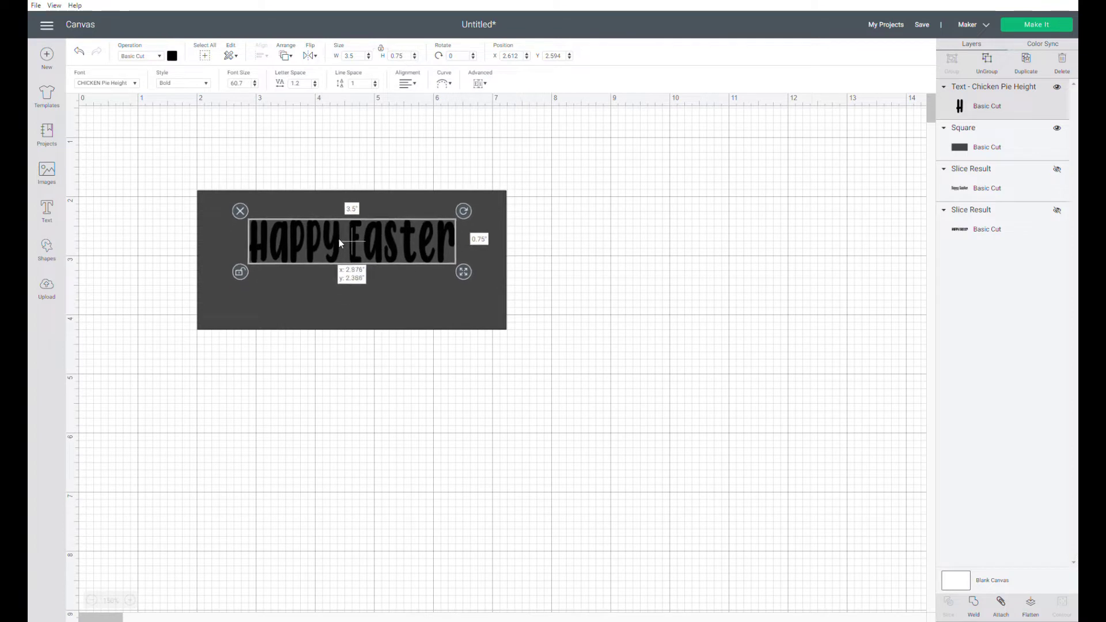
- Size the grey rectangle to 4.5 by 1.5 inches and centre it under the text
click(500, 322)
drag(510, 328, 519, 297)
text(4.5)
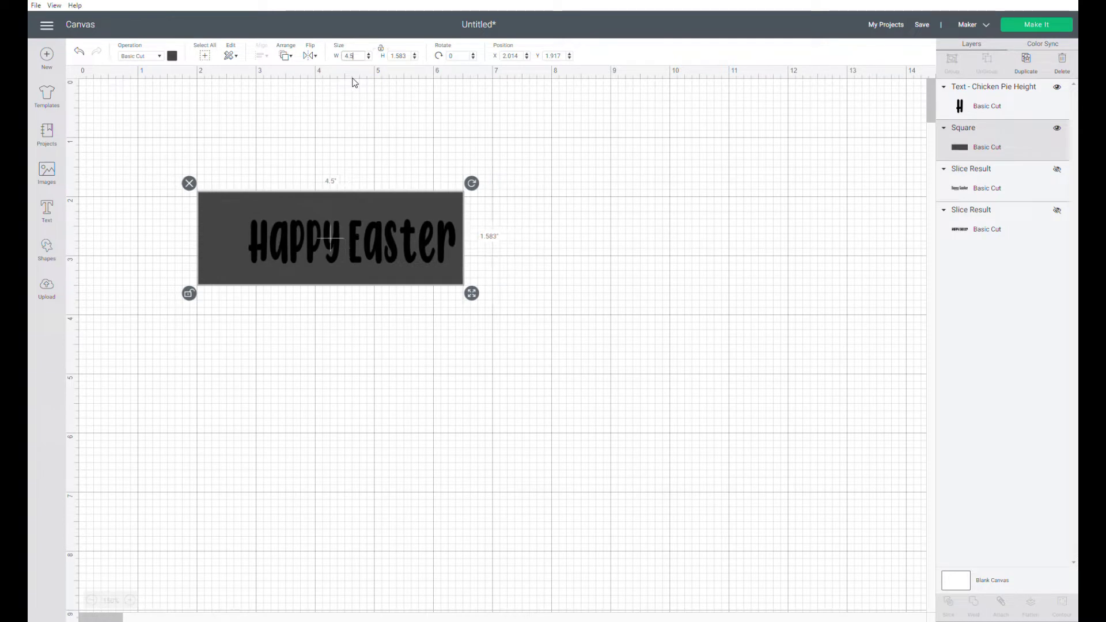
key(Tab)
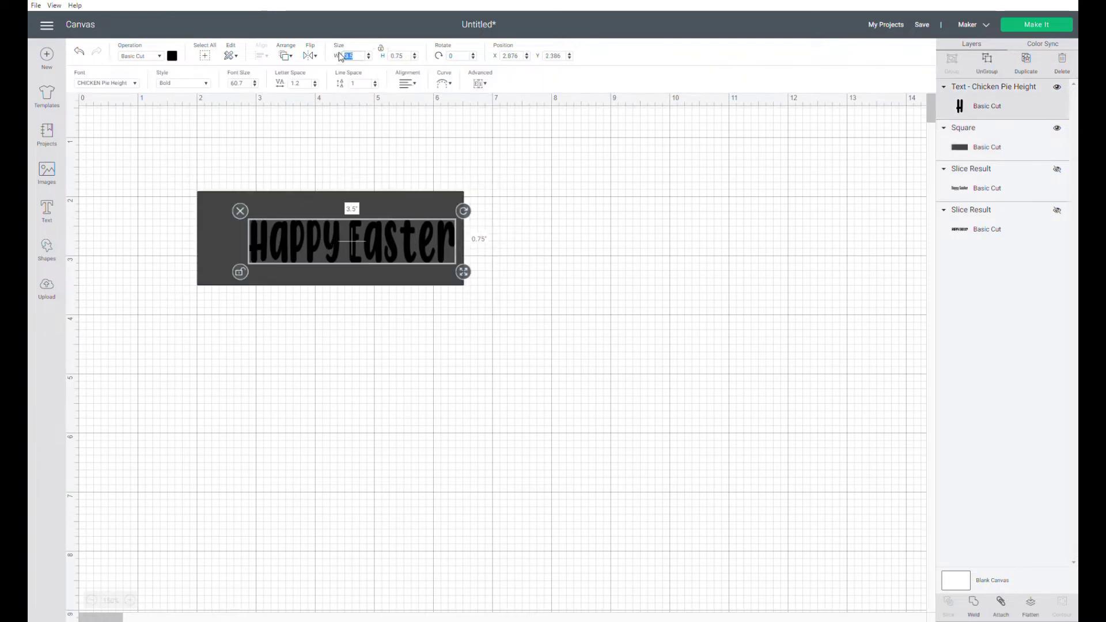
shift+click(308, 269)
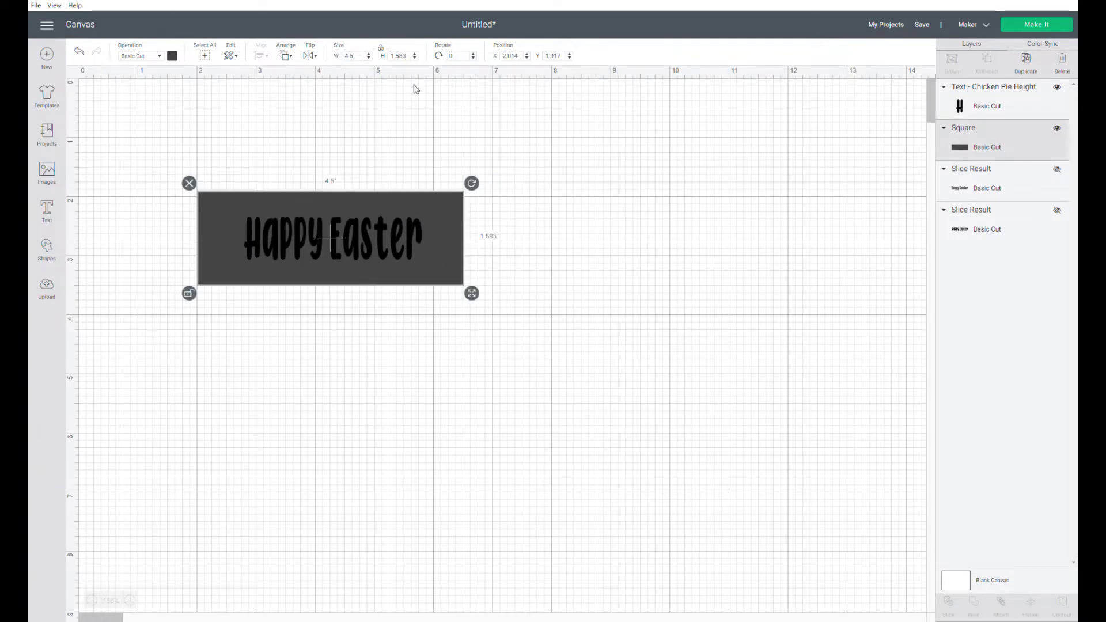
key(Return)
drag(313, 284, 316, 281)
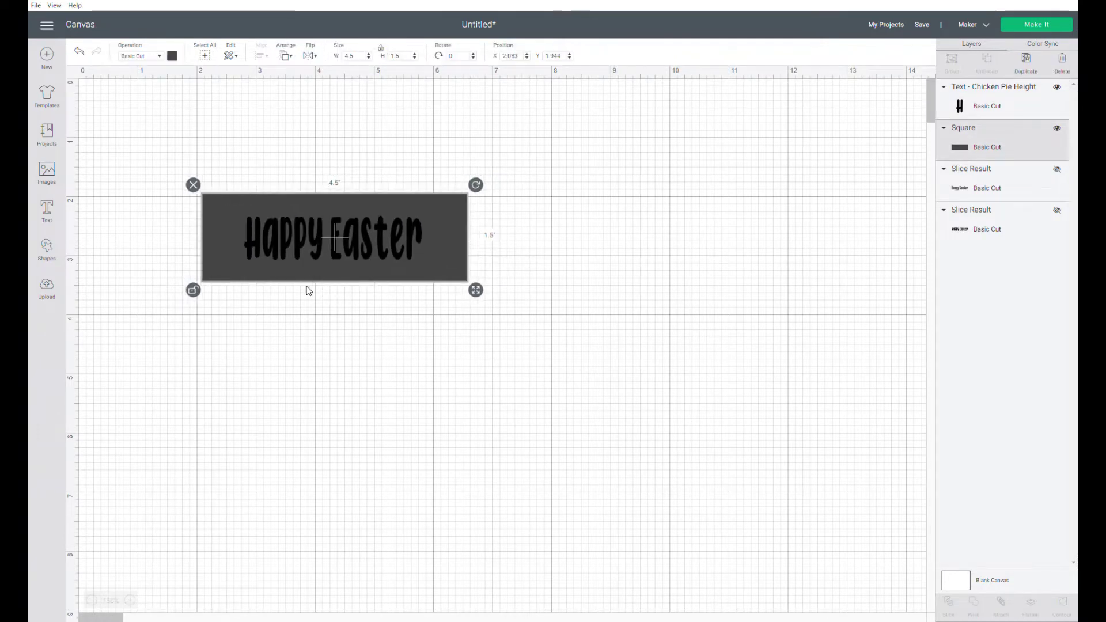
- Select the Happy Easter rectangle and its text together
click(47, 248)
drag(172, 143, 548, 350)
drag(161, 156, 611, 365)
click(169, 98)
drag(155, 147, 518, 362)
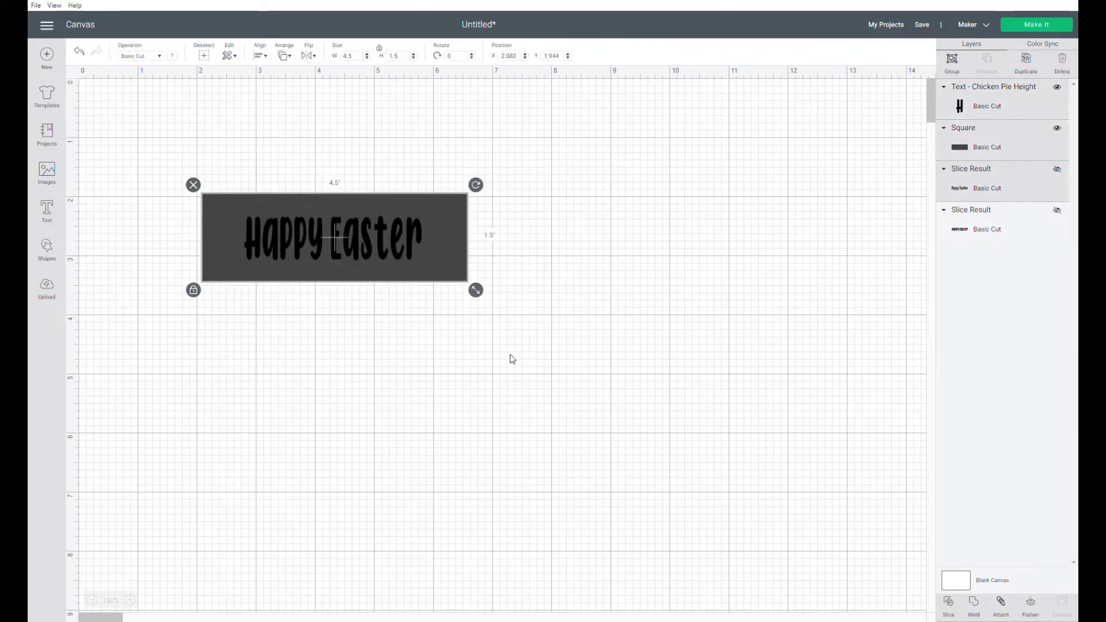
- Separate the banner box from the leftover text pieces and hide those text layers
click(699, 512)
drag(321, 281, 609, 231)
drag(332, 232, 236, 450)
drag(333, 232, 434, 409)
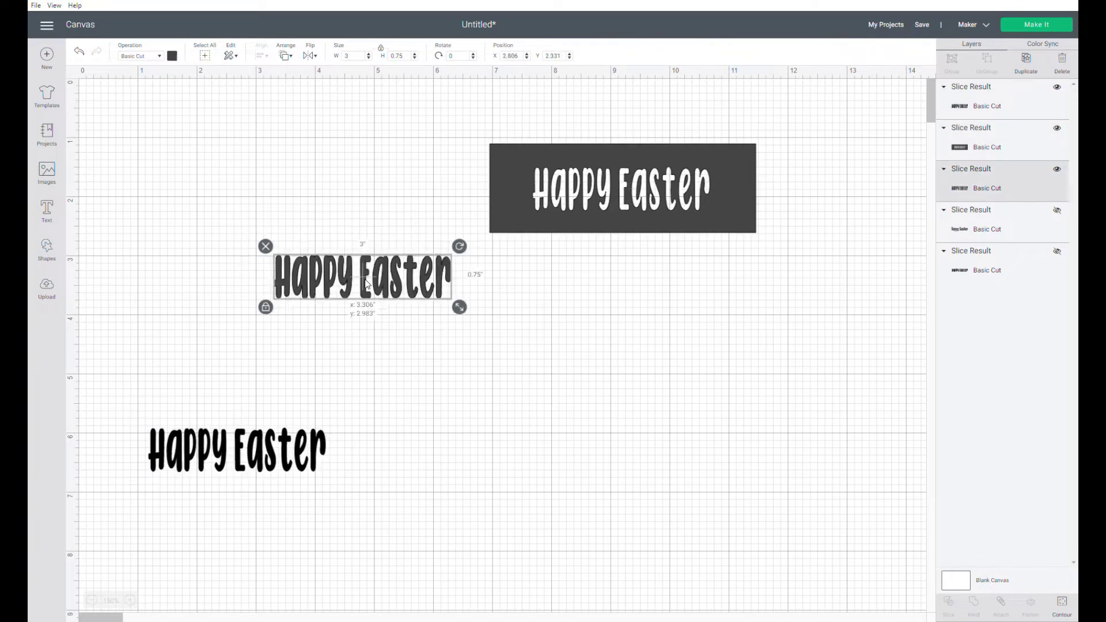
click(1057, 169)
click(1057, 86)
drag(611, 166, 335, 185)
- Add a triangle, rotate it, and size it to fit the banner's right end
click(47, 247)
click(92, 212)
mouse_move(650, 434)
mouse_down()
mouse_move(667, 416)
mouse_move(645, 450)
mouse_up()
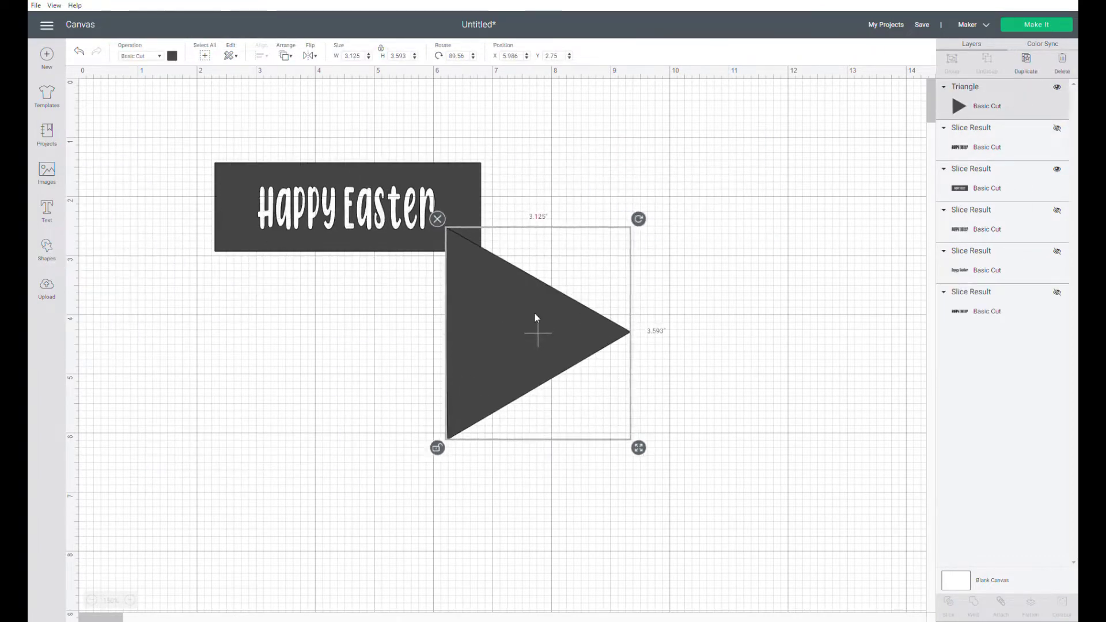
drag(506, 355, 536, 291)
drag(669, 155, 497, 363)
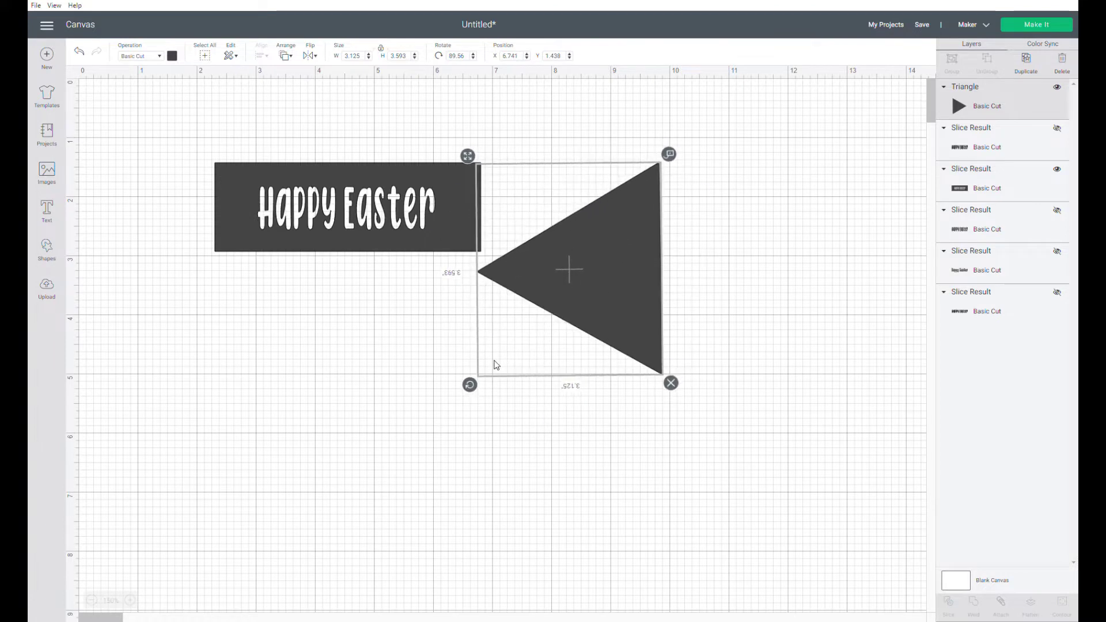
drag(637, 316, 509, 237)
drag(476, 173, 476, 193)
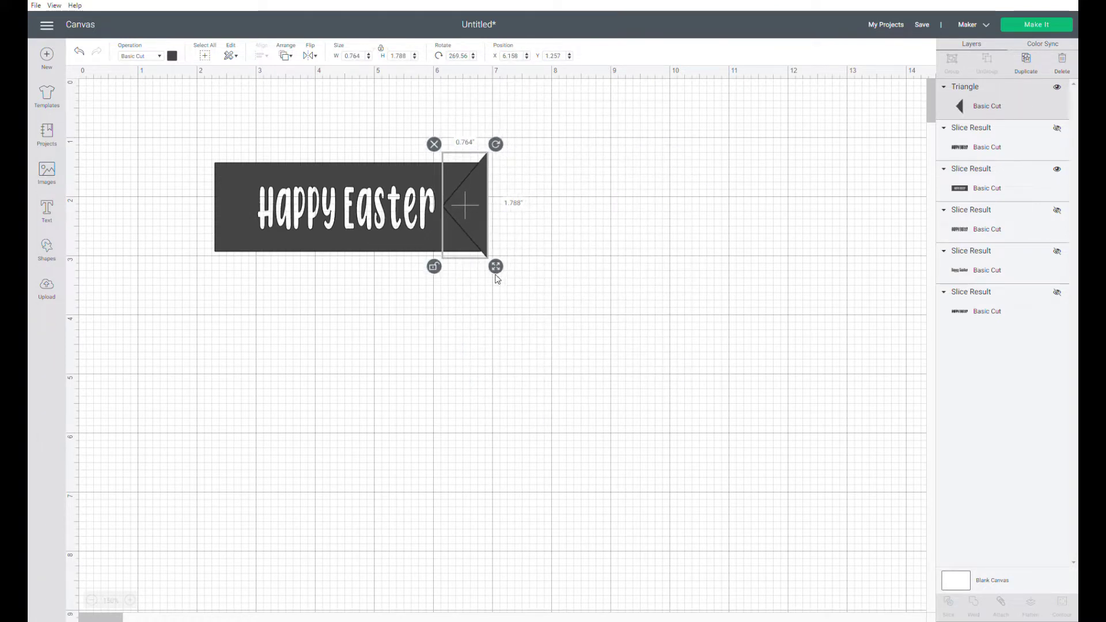
- Duplicate the triangle, flip the copy, and fit it on the banner's left end
right_click(466, 195)
click(509, 282)
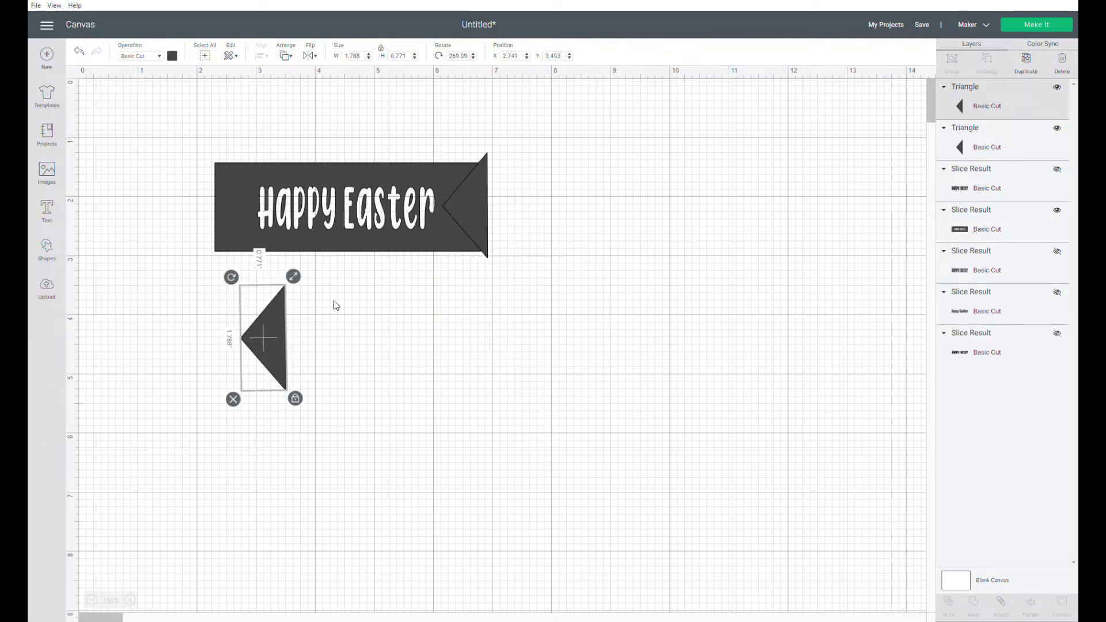
drag(271, 270, 294, 403)
drag(245, 328, 214, 216)
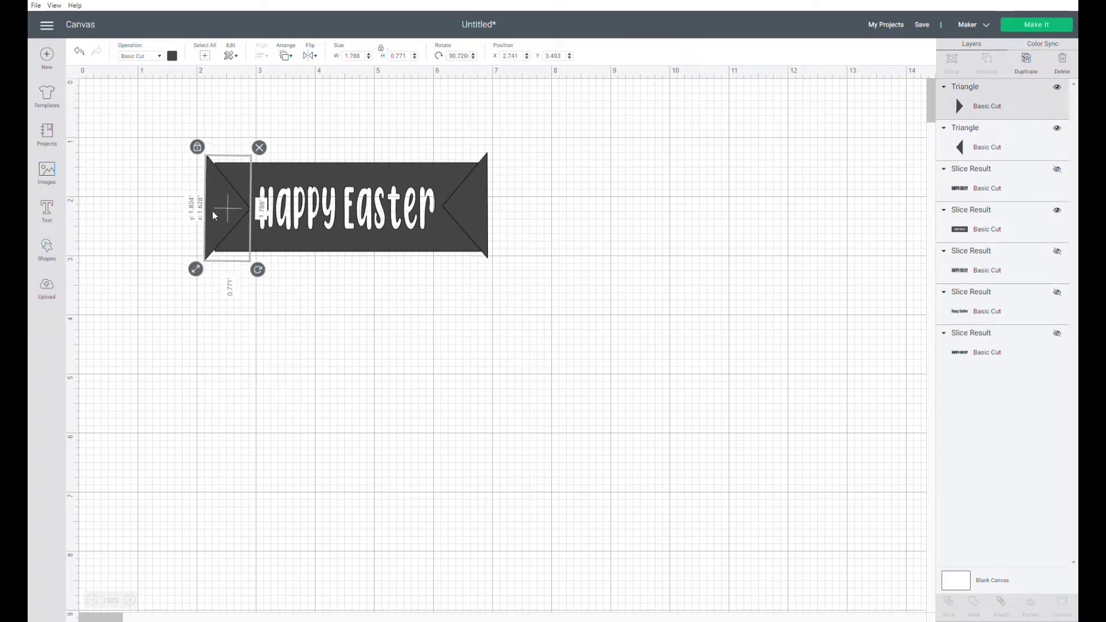
click(407, 331)
click(479, 210)
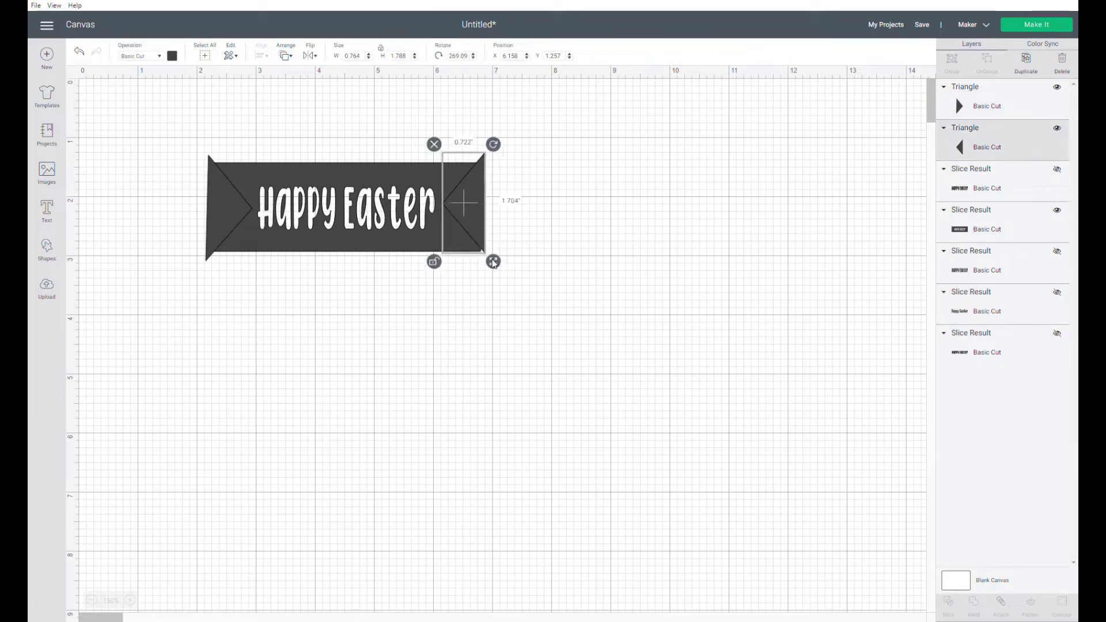
click(248, 256)
drag(195, 260, 238, 218)
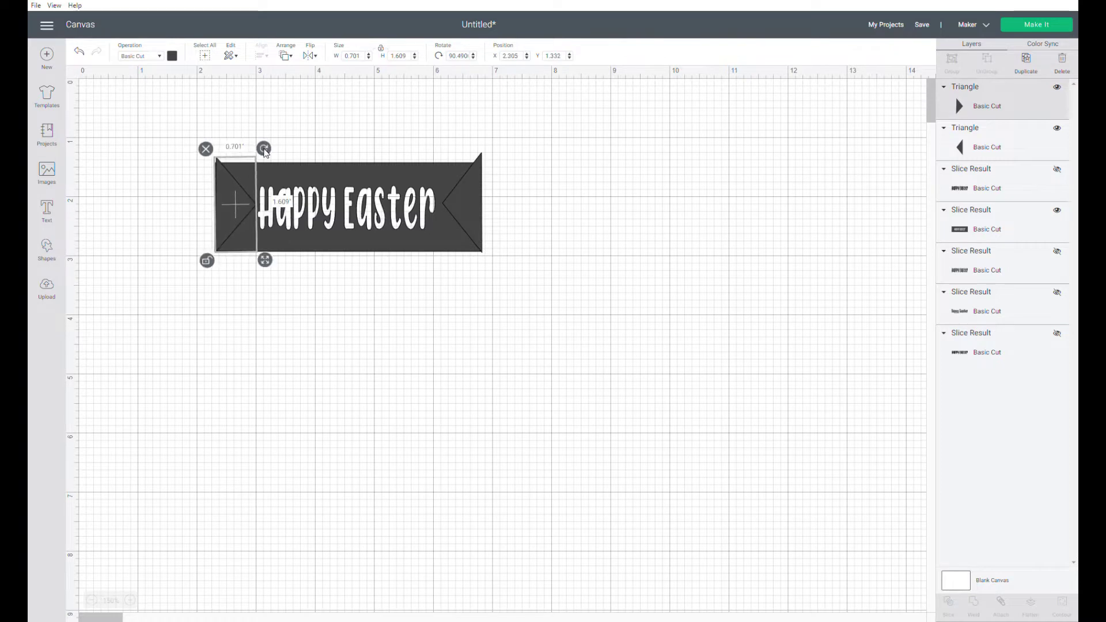
- Slice the left triangle notch out of the banner
drag(139, 112, 524, 321)
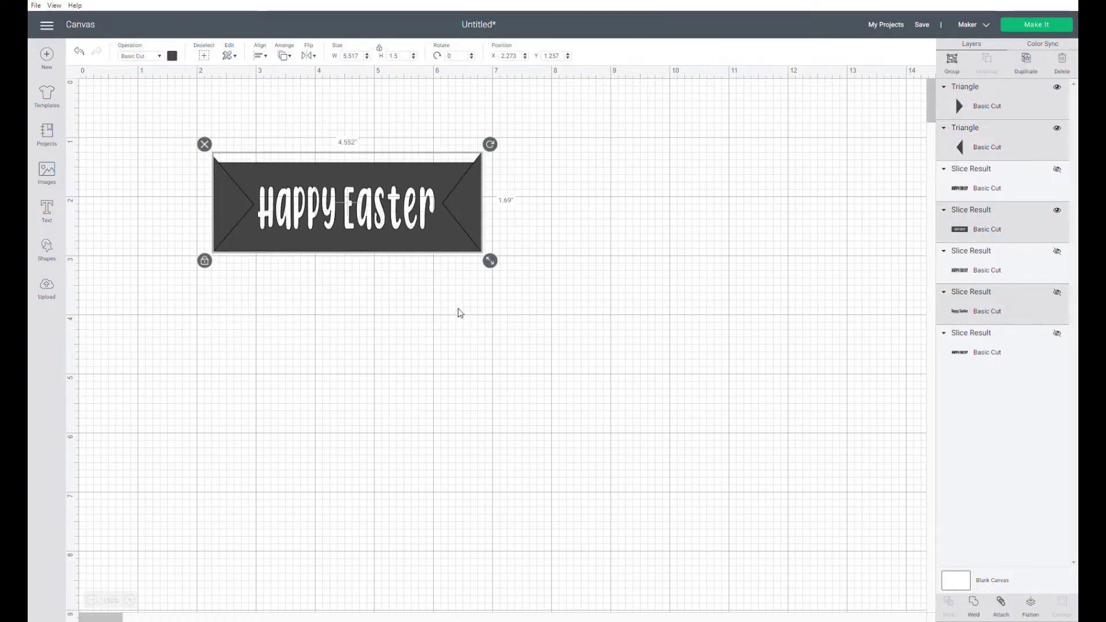
click(381, 171)
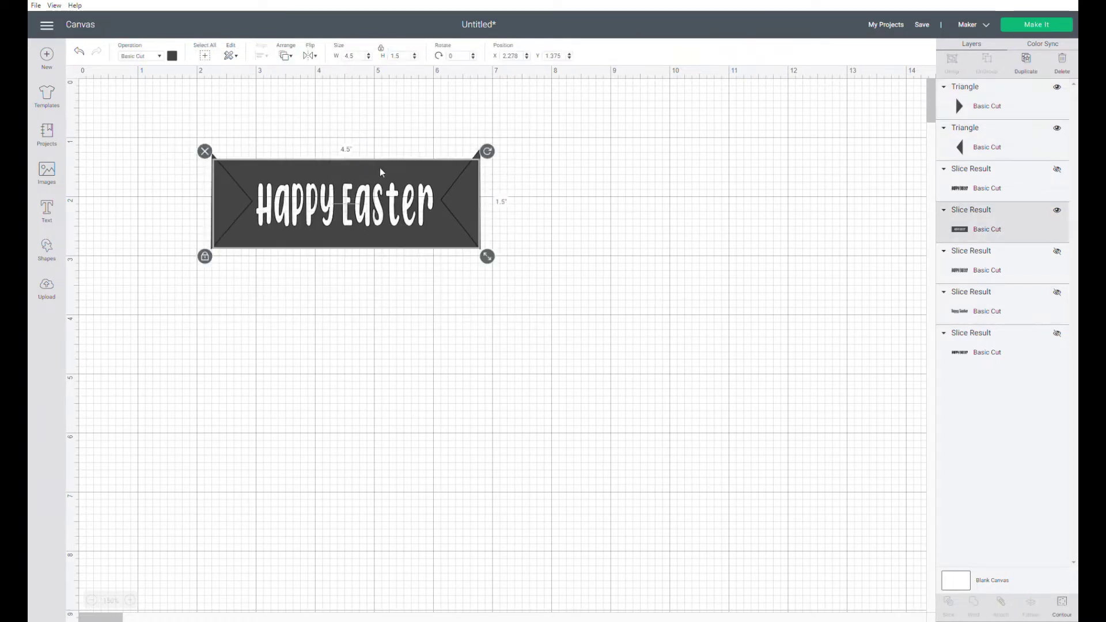
drag(146, 114, 594, 326)
drag(455, 206, 781, 243)
drag(173, 136, 503, 284)
click(948, 605)
mouse_move(230, 200)
mouse_down()
mouse_move(170, 230)
mouse_move(344, 251)
mouse_up()
- Delete the leftover left-end triangle pieces
click(222, 207)
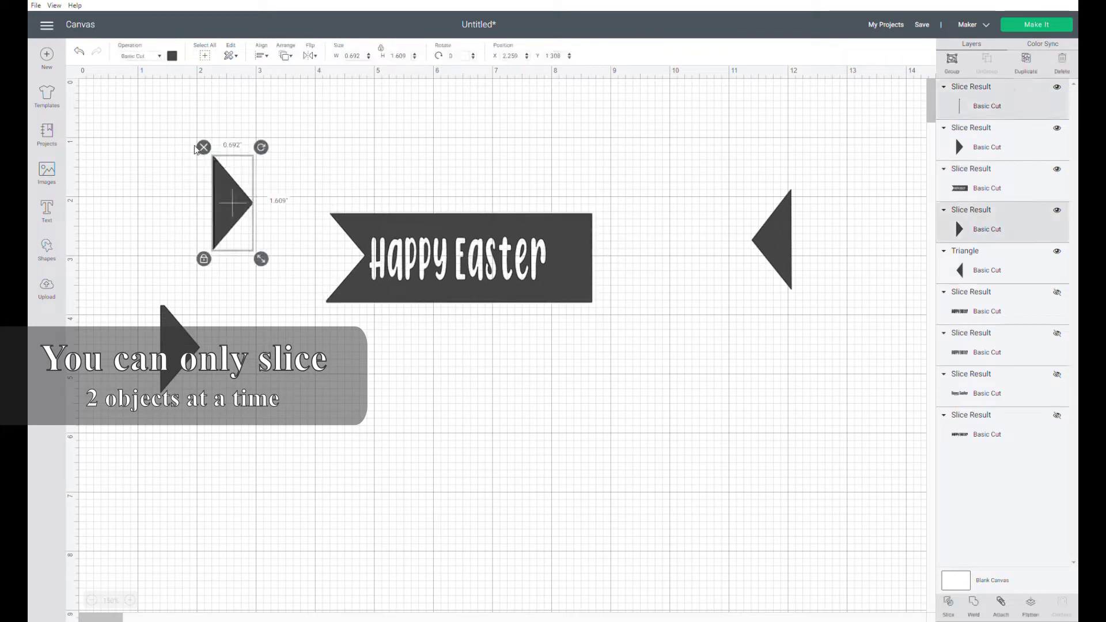
key(Delete)
click(172, 334)
key(Delete)
- Position the triangle on the banner's right end and slice that notch out
mouse_move(767, 237)
mouse_down()
mouse_move(618, 271)
mouse_move(578, 255)
mouse_up()
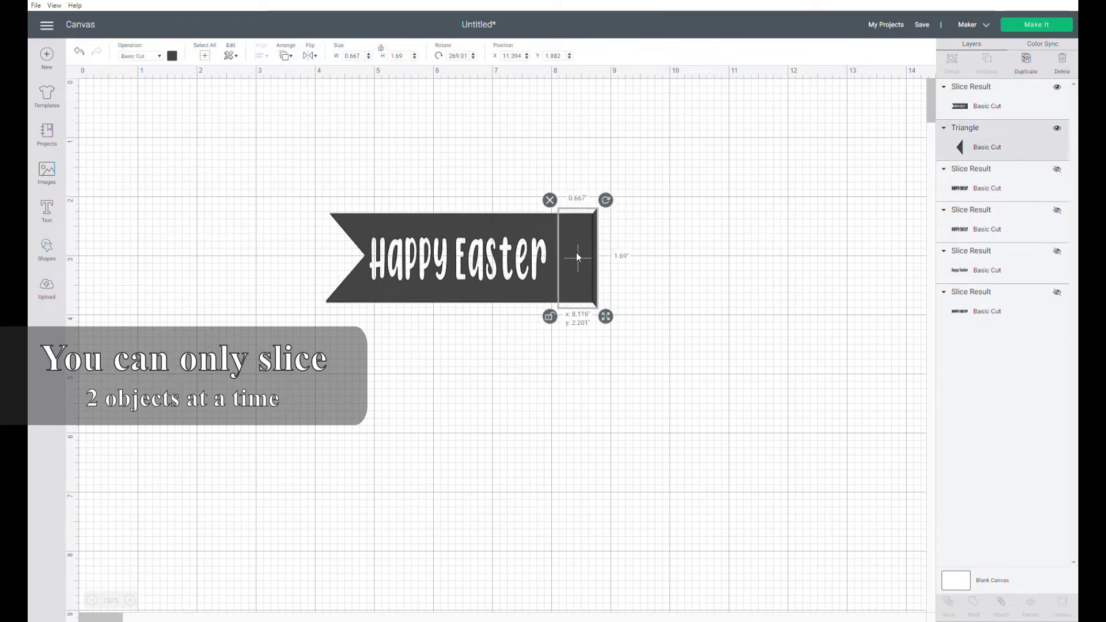
click(291, 56)
click(316, 90)
click(289, 57)
click(308, 104)
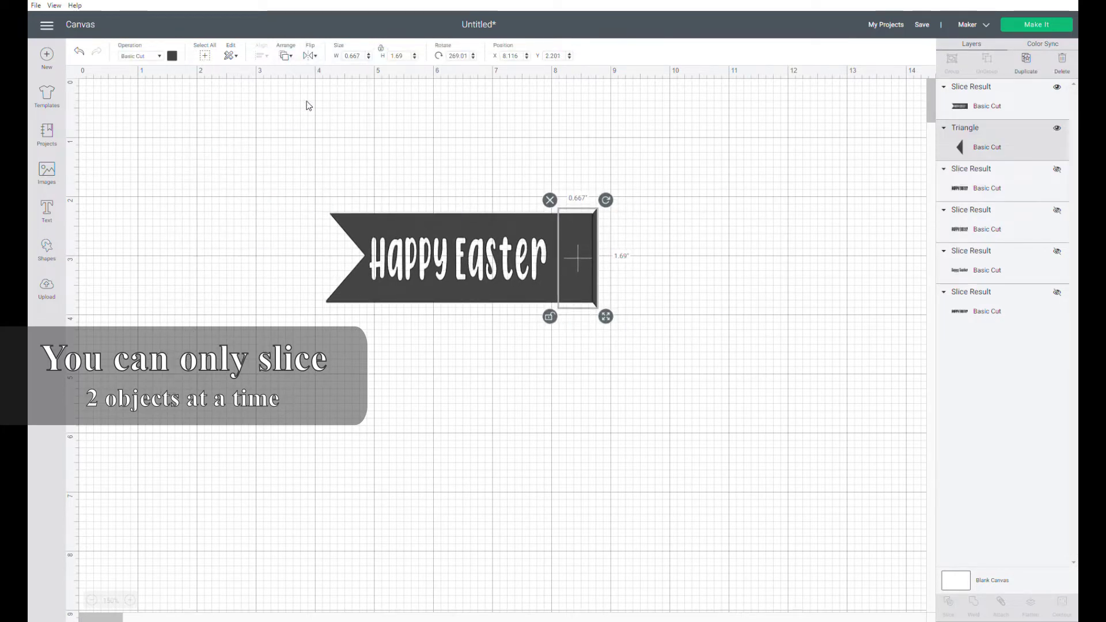
click(286, 56)
click(313, 99)
click(303, 185)
- Move the dovetailed banner to the top-left and push the cut-off triangles aside
drag(304, 185, 711, 538)
click(948, 601)
mouse_move(596, 259)
mouse_down()
mouse_move(708, 388)
mouse_move(697, 392)
mouse_up()
drag(460, 260, 298, 191)
drag(184, 190, 689, 397)
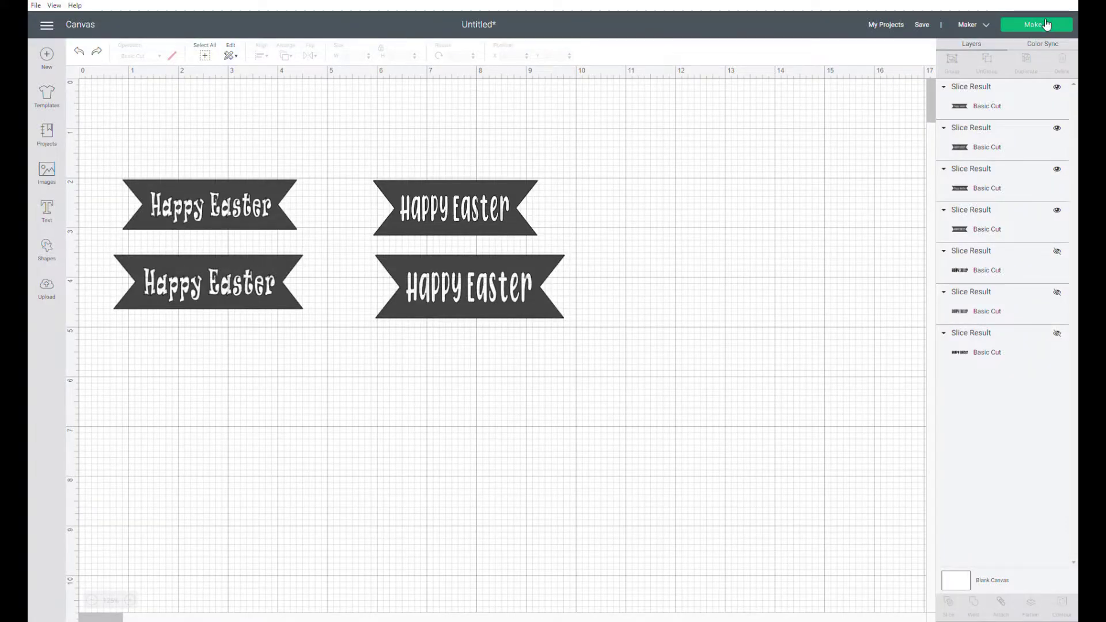
- Send the banners to Make It and choose Light Cardstock 65 lb as the material
click(1037, 23)
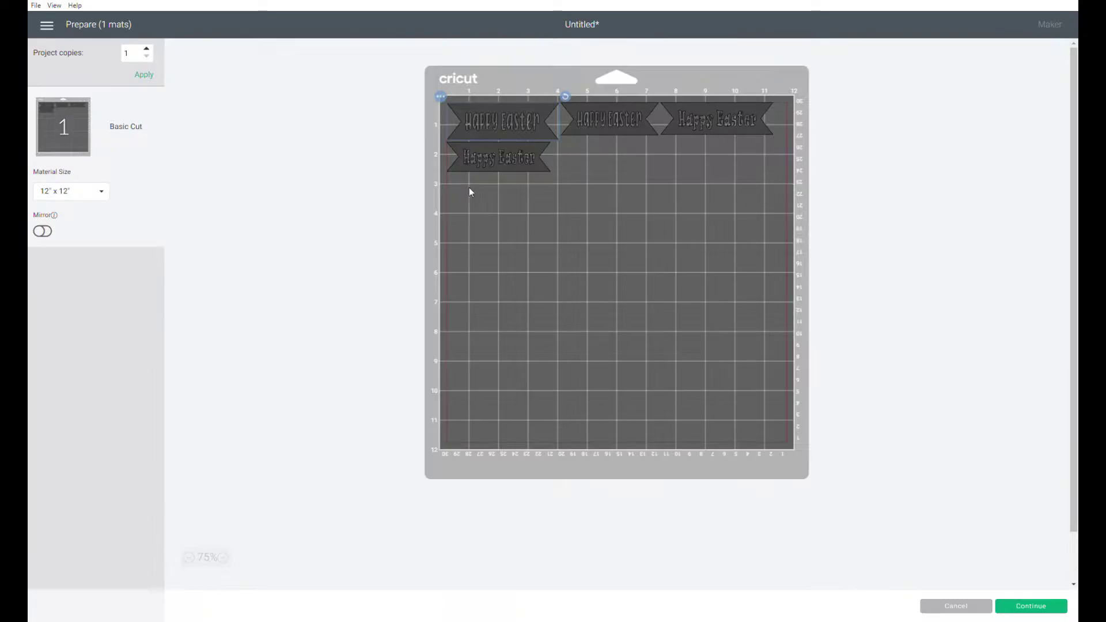
click(1030, 606)
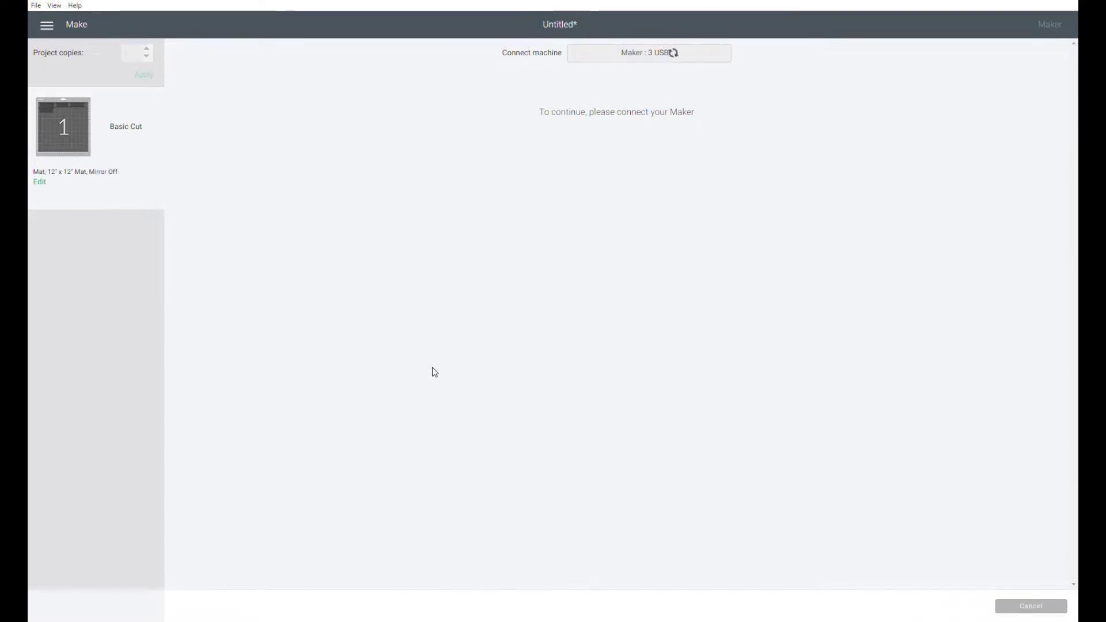
click(663, 130)
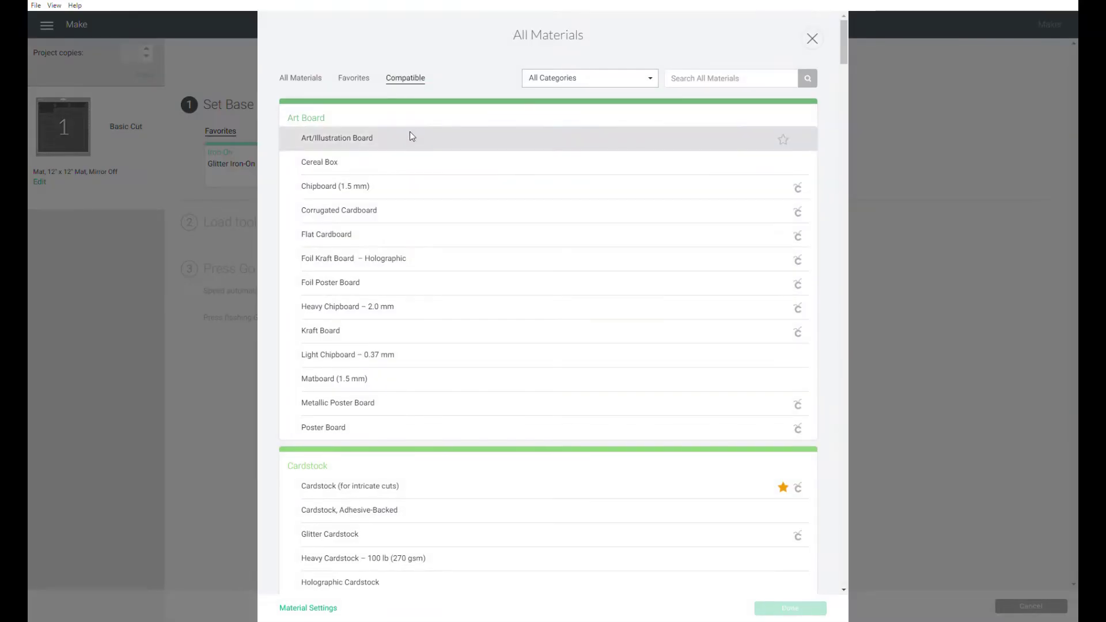
click(731, 78)
text(cardstock)
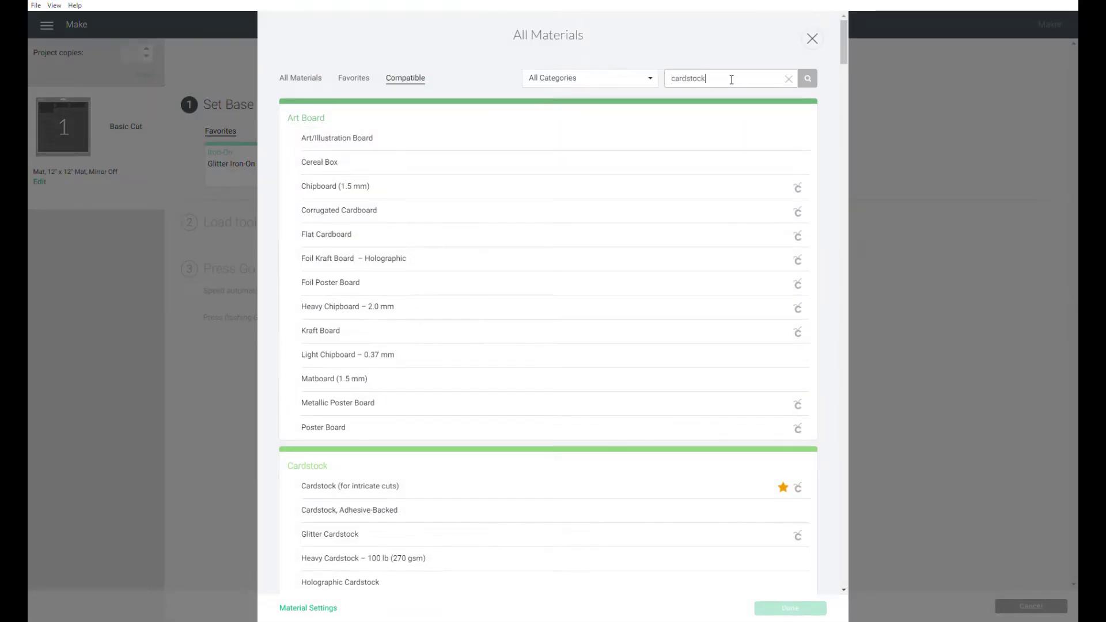
key(Return)
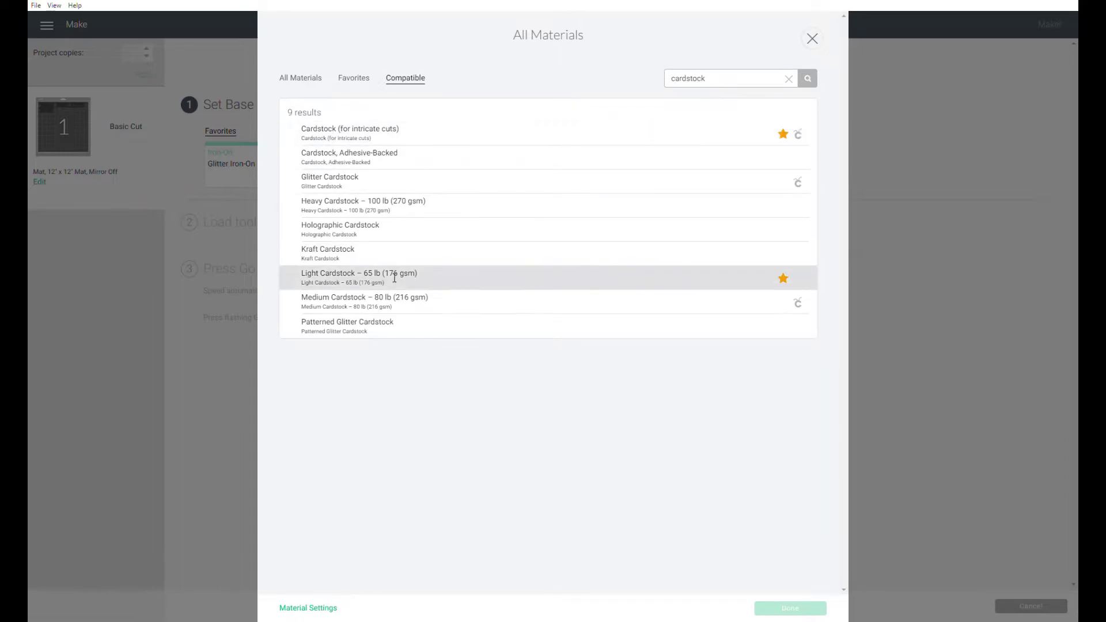
double_click(576, 278)
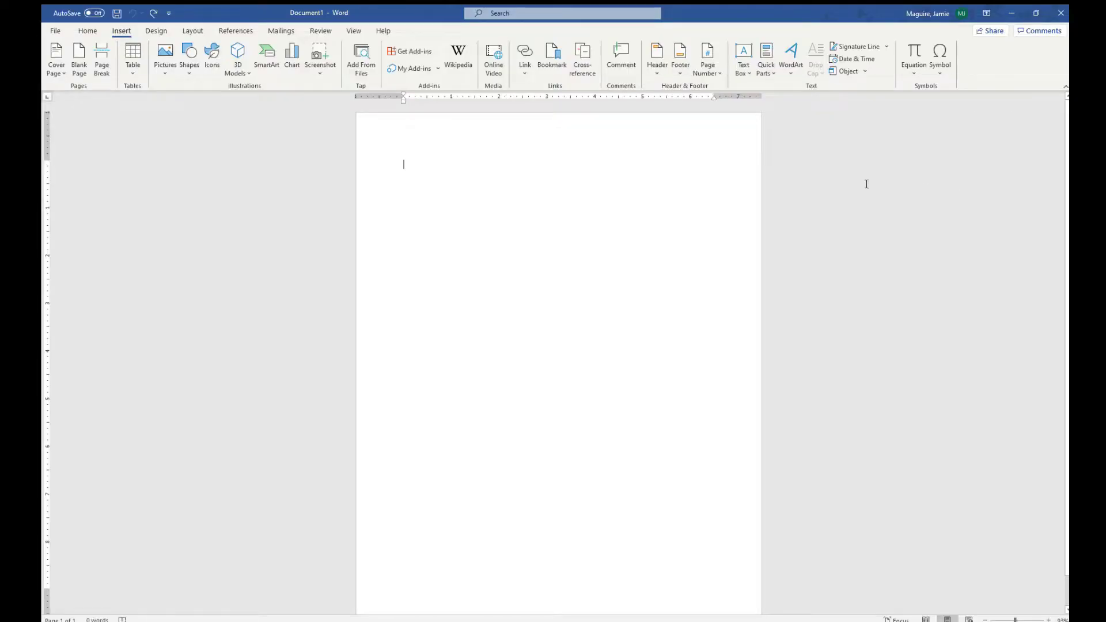
- Draw a rectangle near the page's top-left with no fill
click(183, 30)
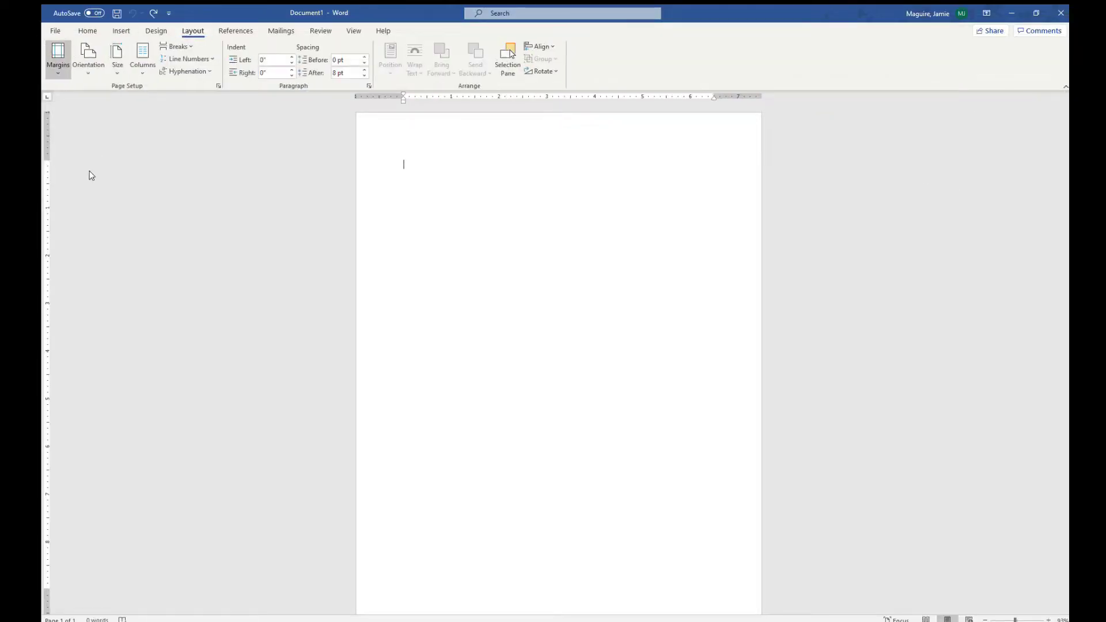
click(118, 31)
mouse_move(381, 144)
mouse_down()
mouse_move(432, 192)
mouse_move(550, 227)
mouse_up()
click(426, 47)
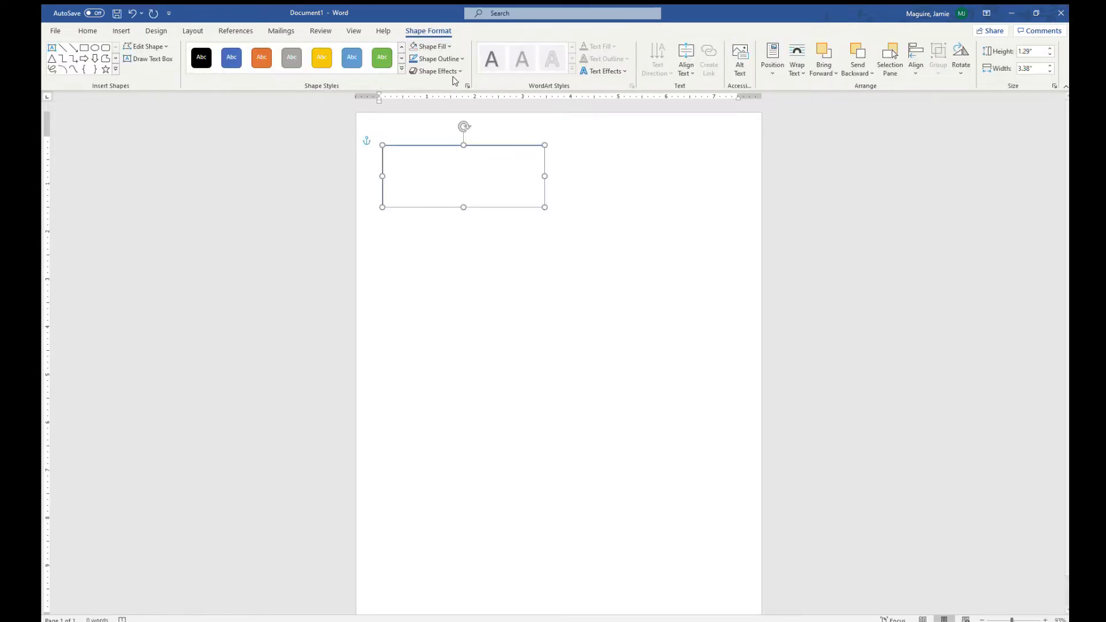
- Put a Simple Text Box reading 'Happy Easter' at 36 pt inside the rectangle
click(120, 31)
click(740, 58)
click(527, 148)
drag(528, 148, 433, 155)
text(Happy Easter)
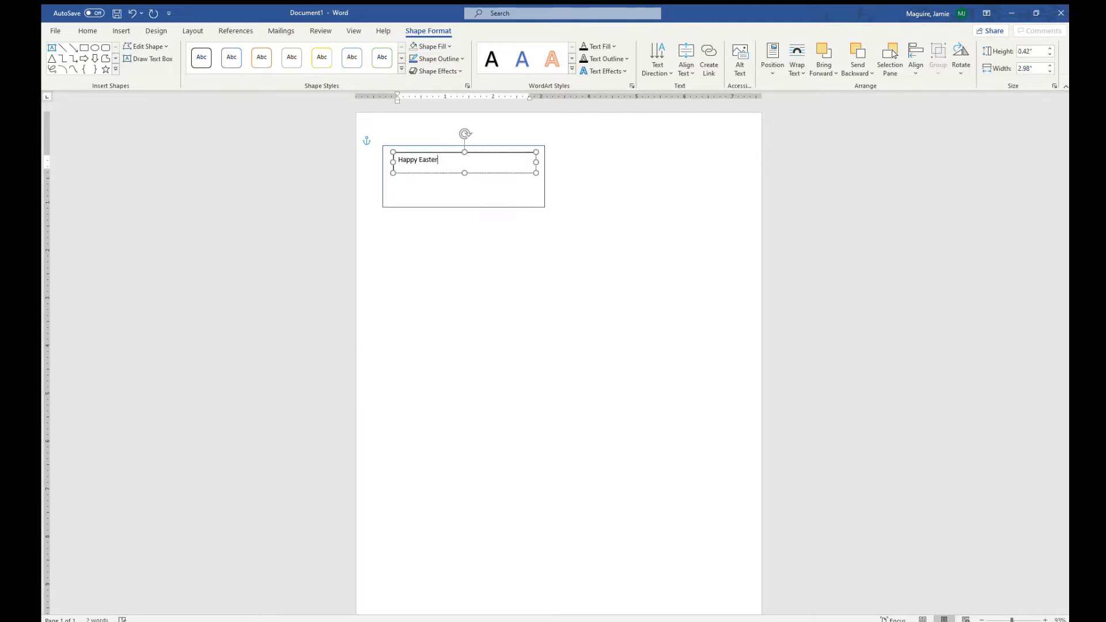
click(88, 30)
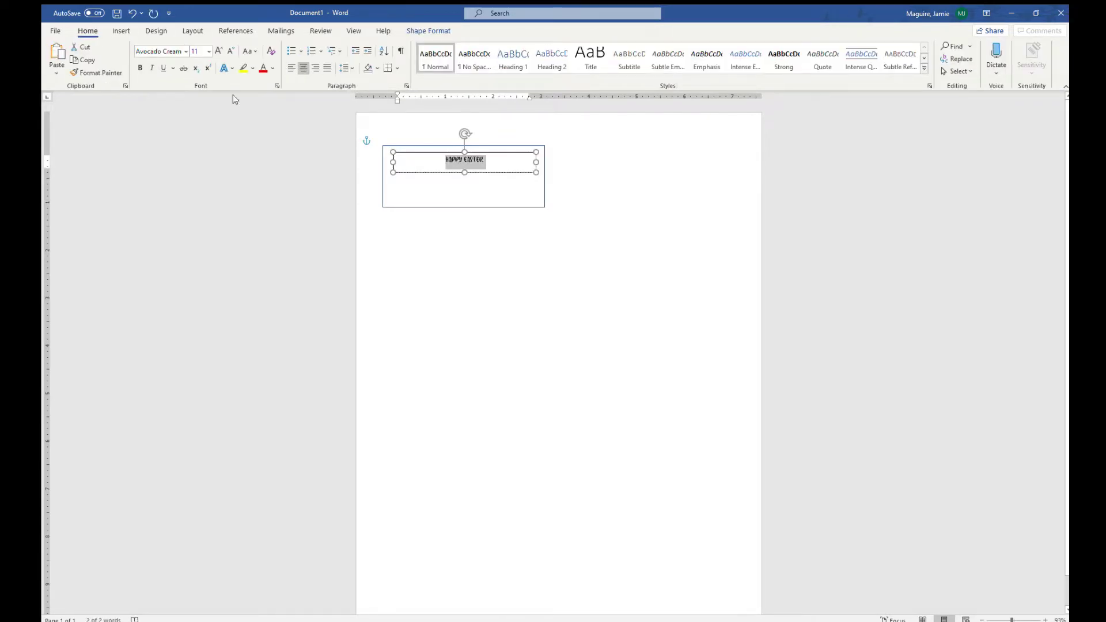
click(218, 50)
click(217, 50)
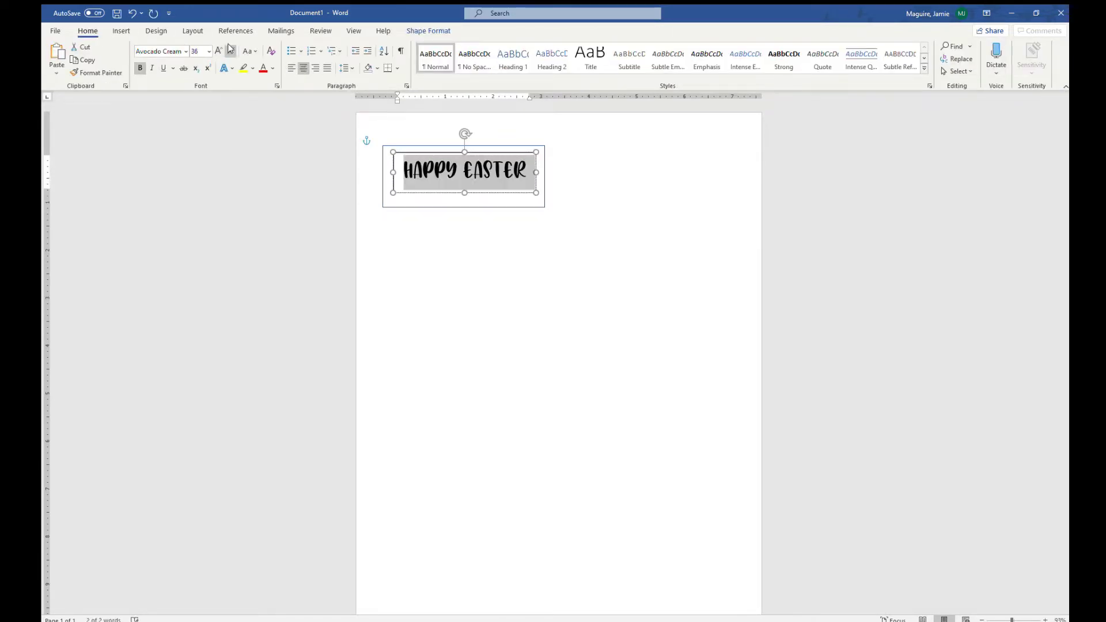
- Paste copies of the bordered Happy Easter box below the first
click(430, 195)
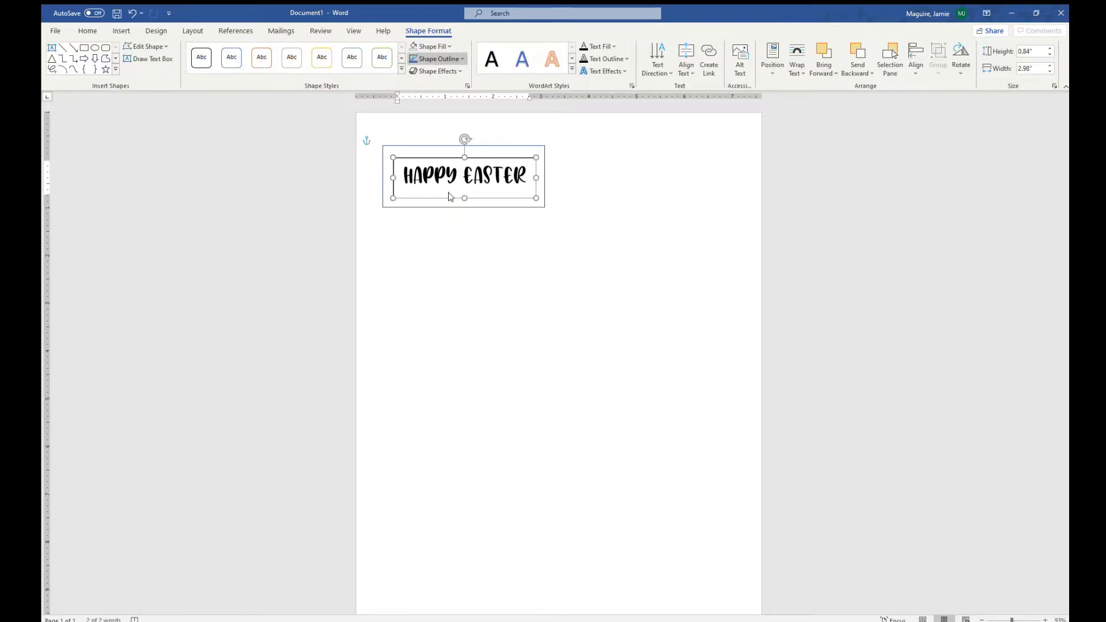
click(469, 229)
key(ctrl+v)
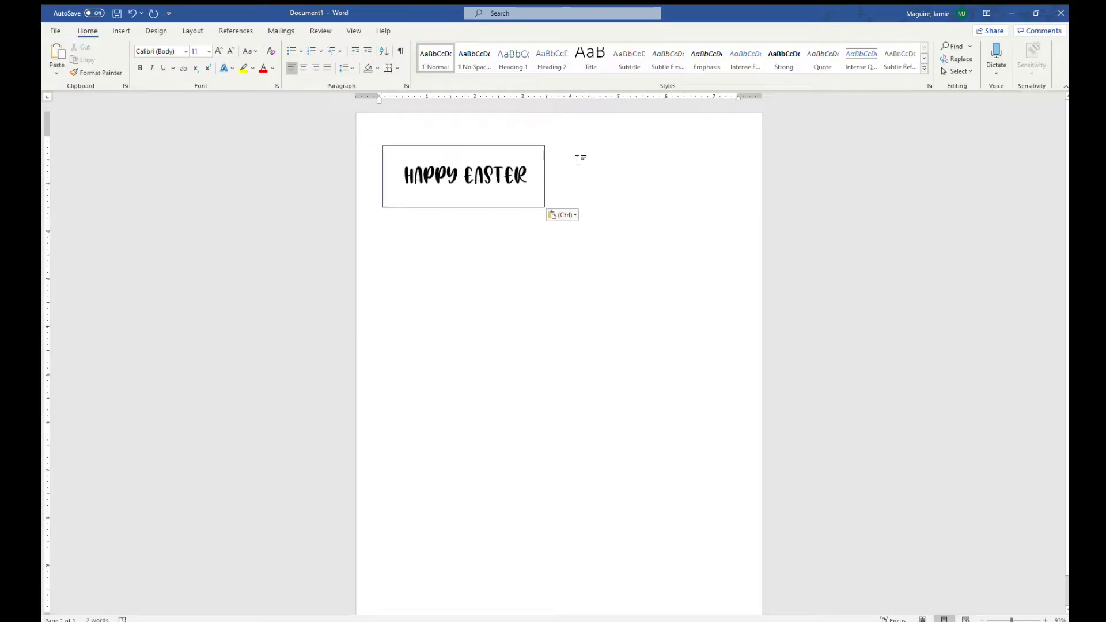
click(61, 54)
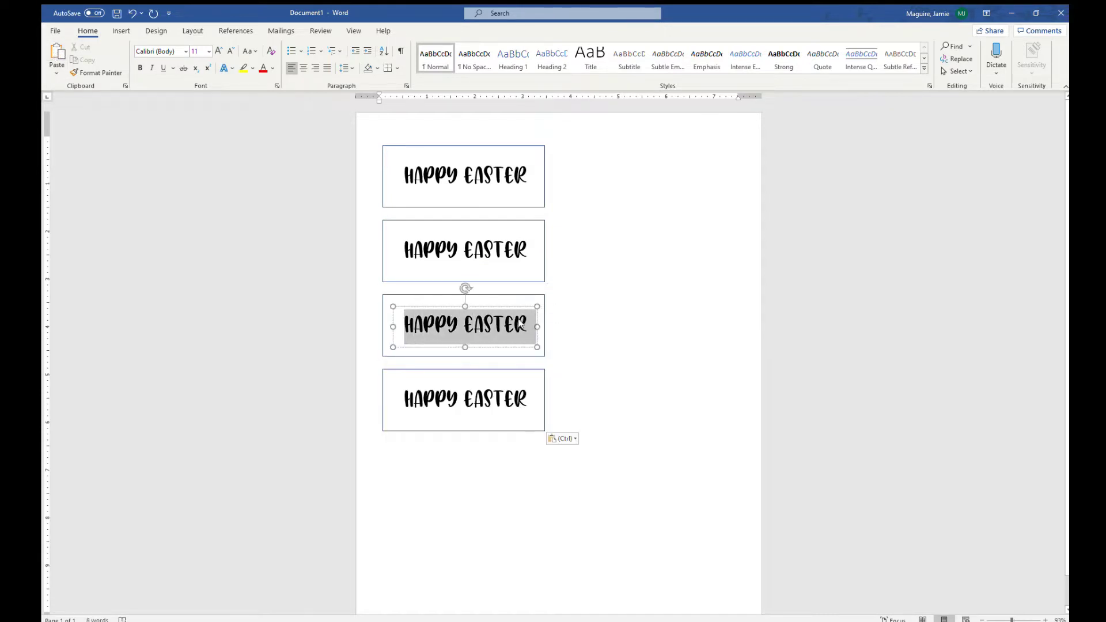
- Give the fourth box's Happy Easter text a different font
triple_click(509, 399)
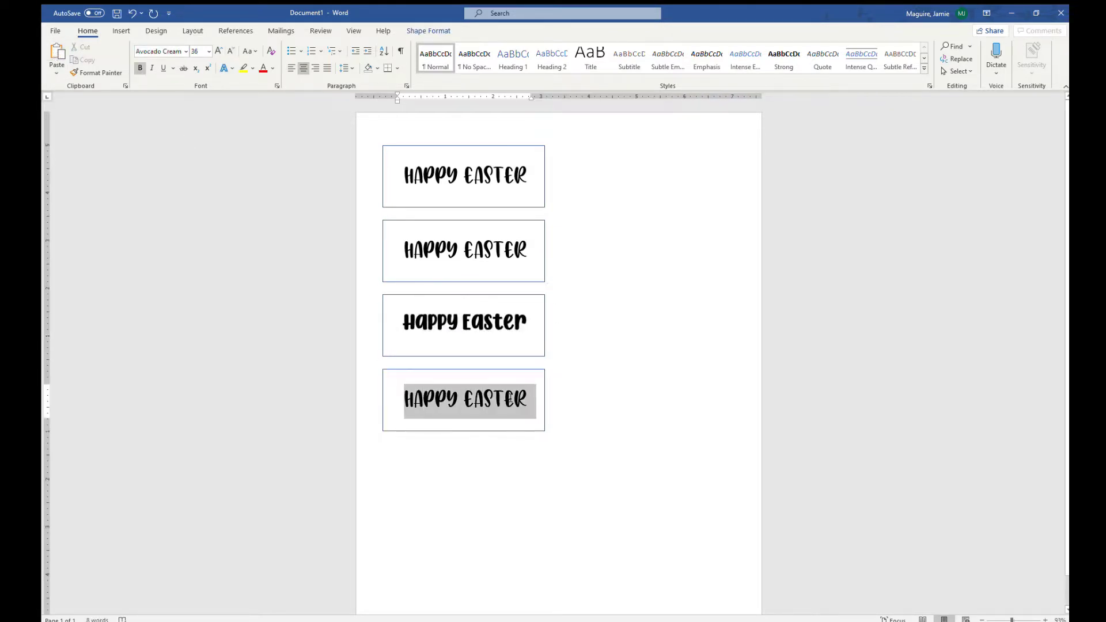
click(185, 51)
click(182, 126)
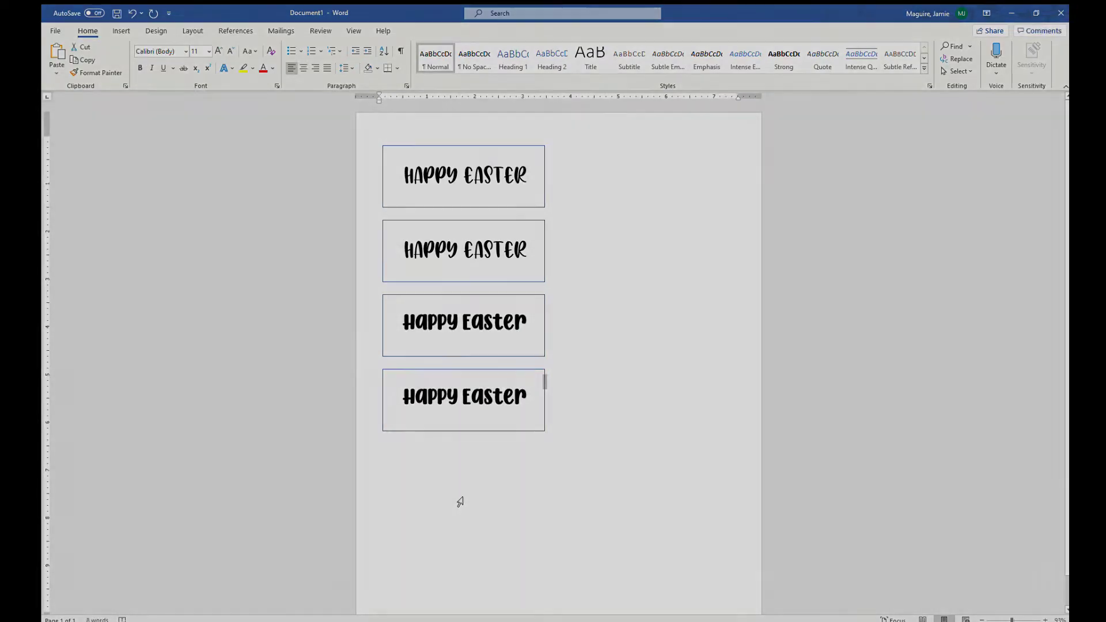